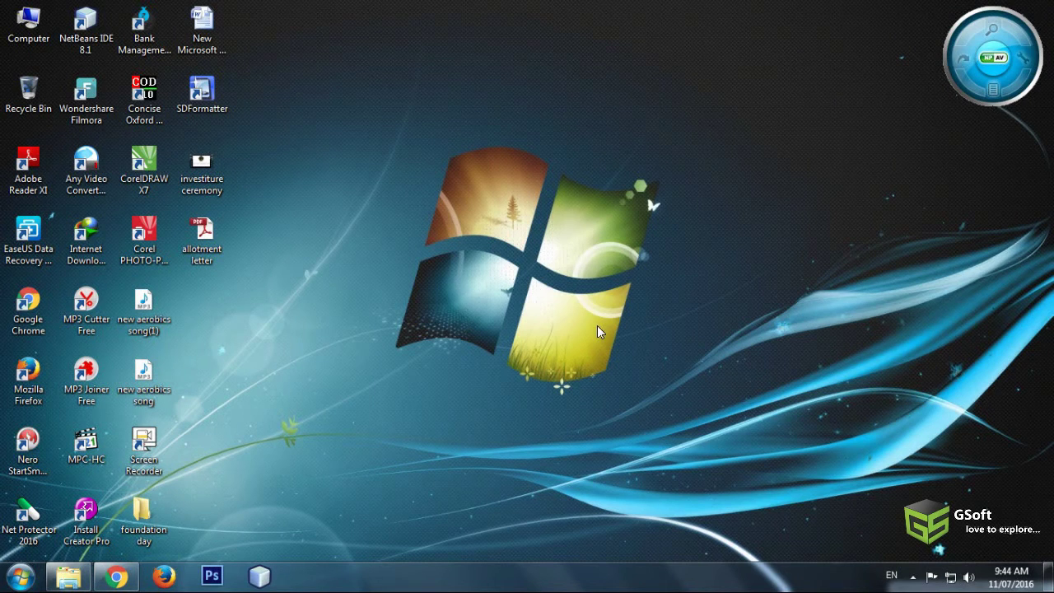
- Refresh the desktop twice, dragging across it in between
{"action": "right_click", "coordinate": [381, 209]}
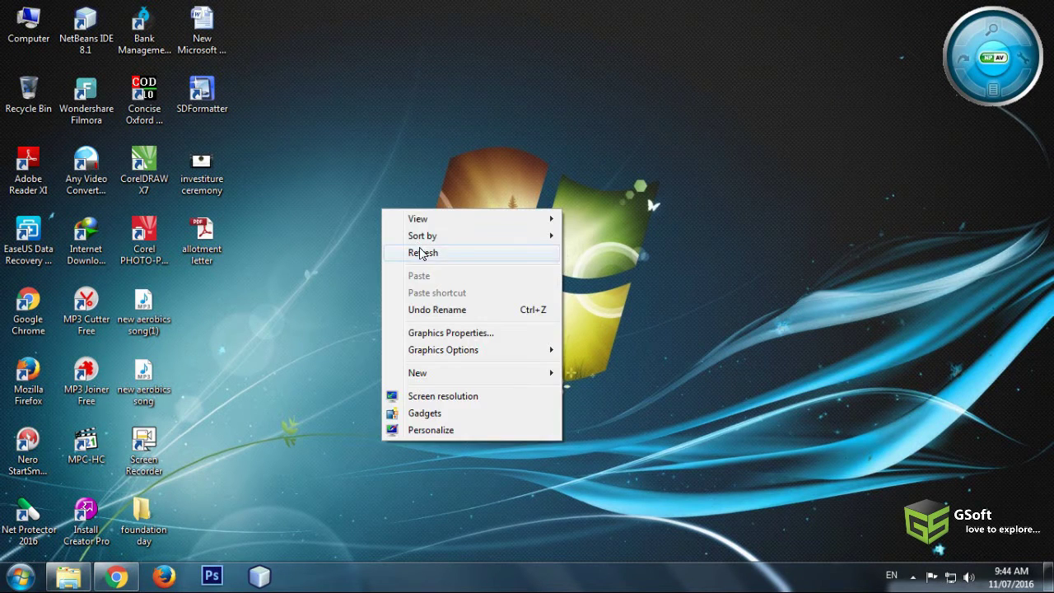
{"action": "left_click", "coordinate": [410, 249]}
{"action": "left_click_drag", "start_coordinate": [328, 30], "coordinate": [948, 404]}
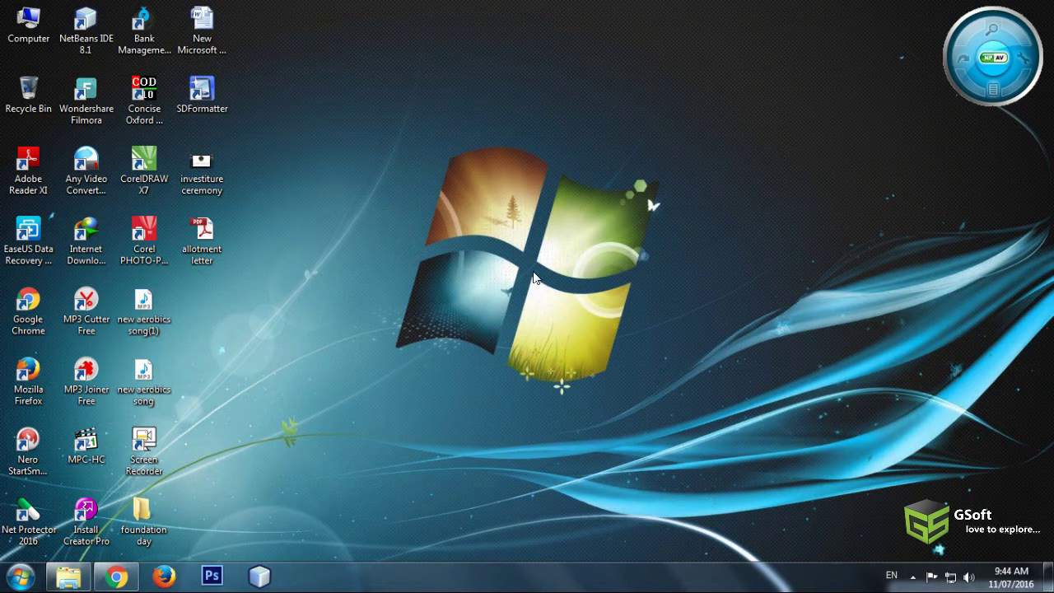
{"action": "left_click_drag", "start_coordinate": [359, 114], "coordinate": [693, 409]}
{"action": "right_click", "coordinate": [388, 246]}
{"action": "left_click", "coordinate": [421, 289]}
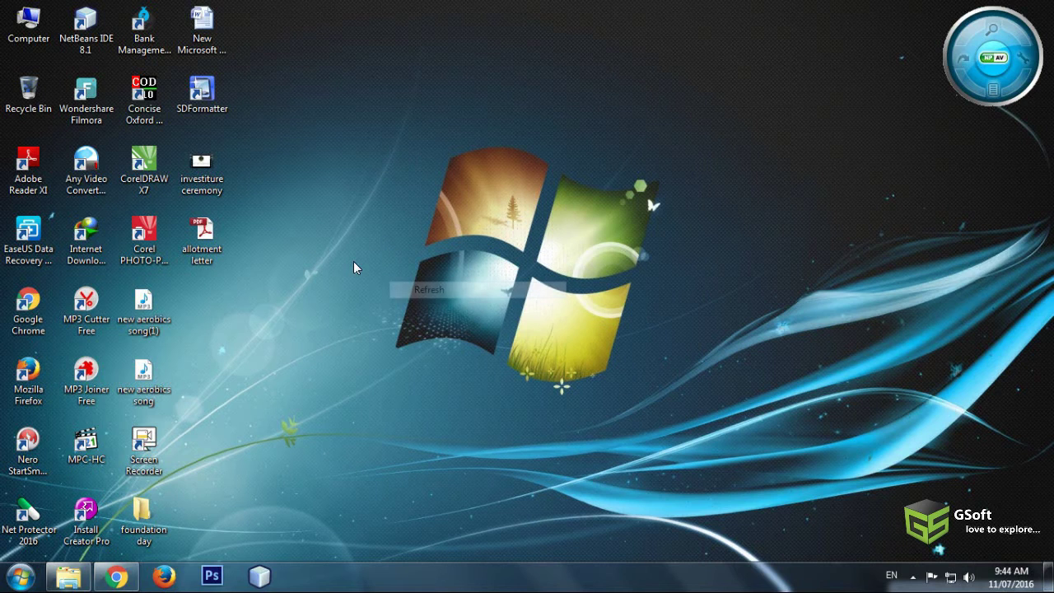
- Refresh the desktop and its gadget several more times
{"action": "right_click", "coordinate": [530, 140]}
{"action": "left_click", "coordinate": [576, 185]}
{"action": "right_click", "coordinate": [444, 178]}
{"action": "left_click", "coordinate": [488, 222]}
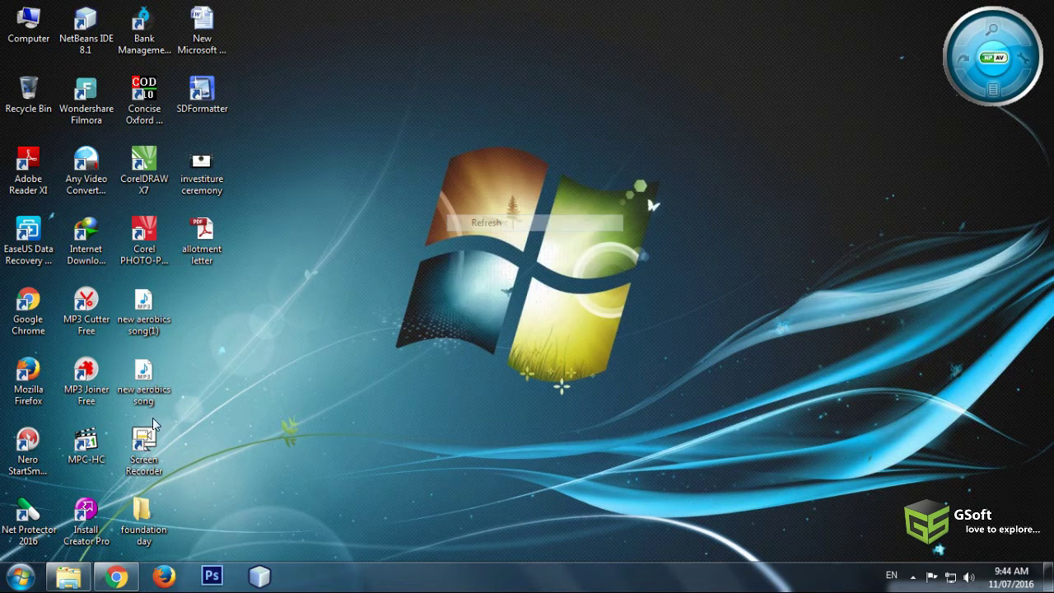
{"action": "right_click", "coordinate": [792, 46]}
{"action": "left_click", "coordinate": [800, 31]}
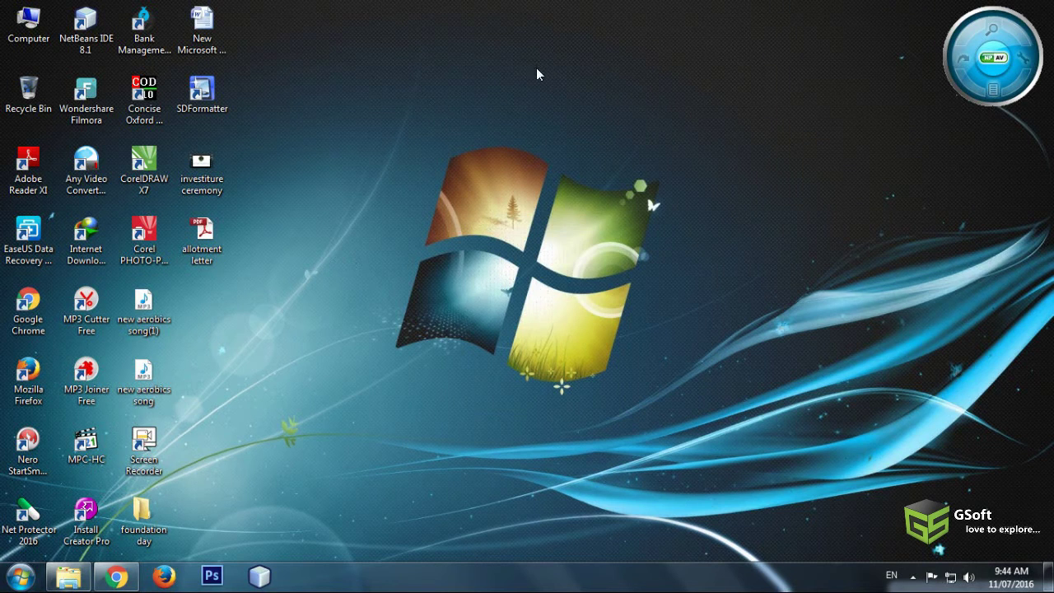
{"action": "right_click", "coordinate": [536, 67]}
{"action": "left_click", "coordinate": [565, 107]}
- Bring up the MicrosoftToolkit Activator folder window, move it up-left and refresh its listing
{"action": "left_click", "coordinate": [79, 580]}
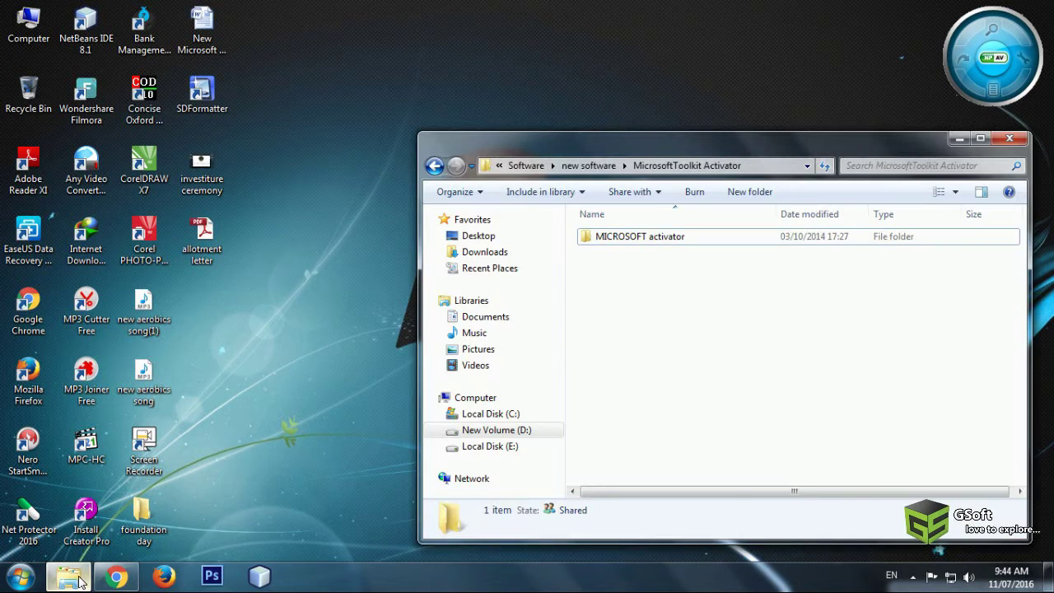
{"action": "right_click", "coordinate": [748, 282]}
{"action": "left_click", "coordinate": [783, 344]}
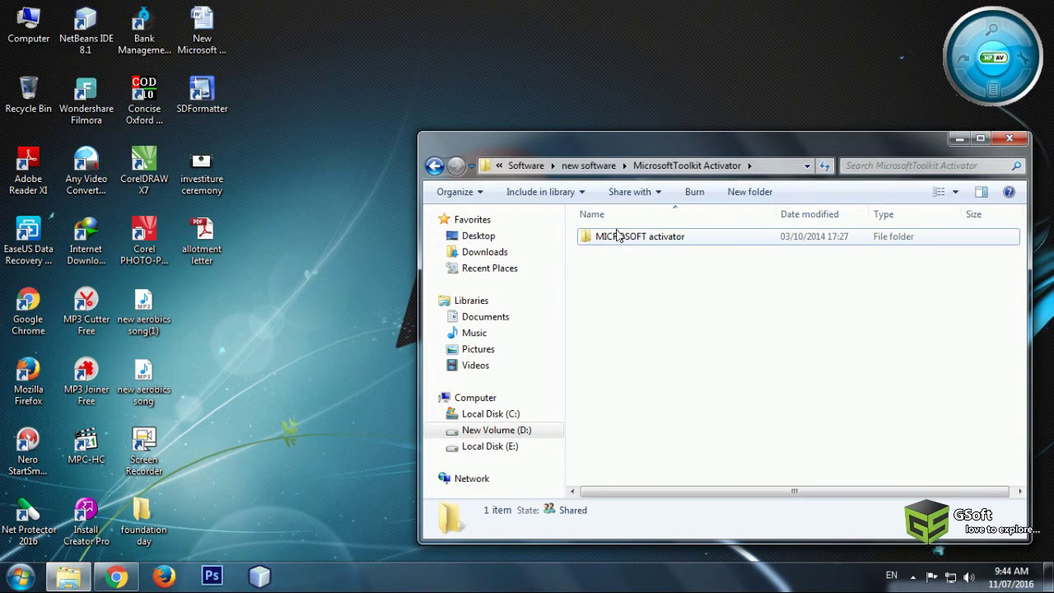
{"action": "left_click_drag", "start_coordinate": [657, 143], "coordinate": [477, 55]}
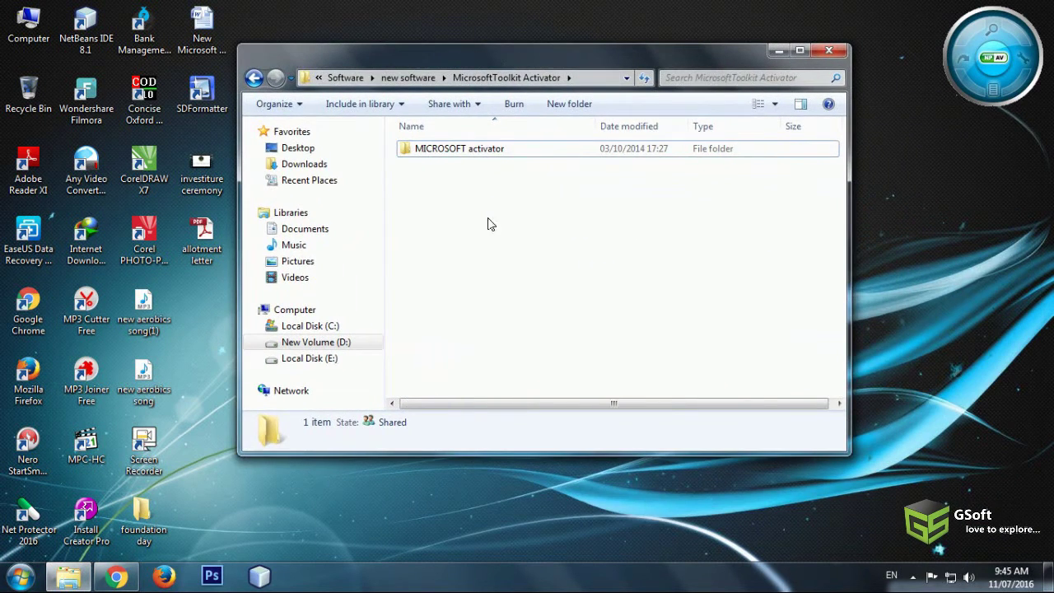
{"action": "right_click", "coordinate": [488, 224]}
{"action": "left_click", "coordinate": [528, 273]}
{"action": "right_click", "coordinate": [463, 194]}
{"action": "left_click", "coordinate": [494, 255]}
- Open the MICROSOFT activator folder and select the MicrosoftToolkit application
{"action": "double_click", "coordinate": [481, 157]}
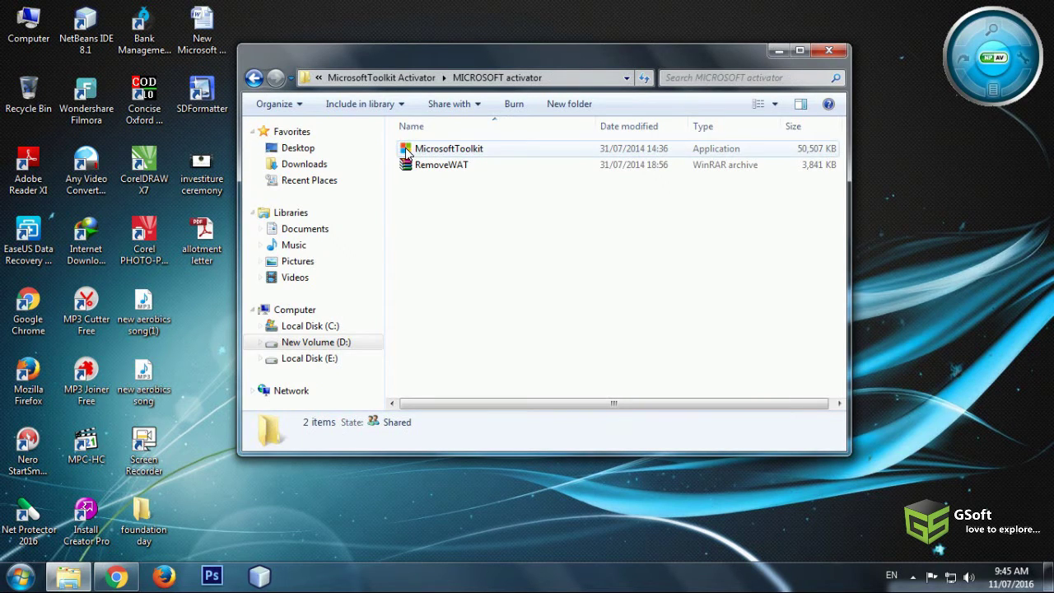
{"action": "left_click", "coordinate": [412, 151]}
{"action": "left_click_drag", "start_coordinate": [515, 410], "coordinate": [492, 301]}
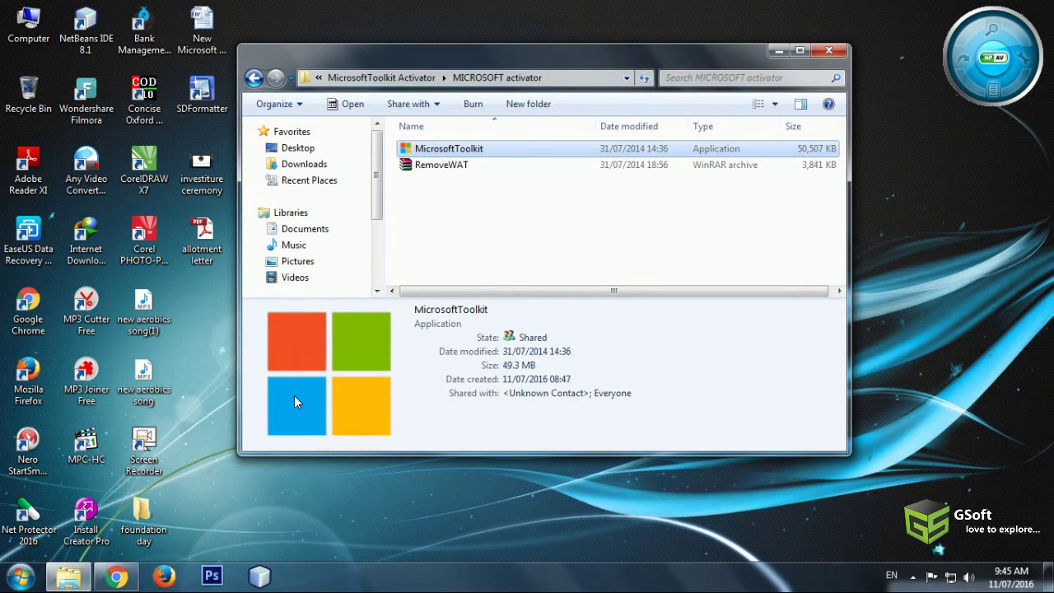
{"action": "left_click_drag", "start_coordinate": [565, 297], "coordinate": [562, 410]}
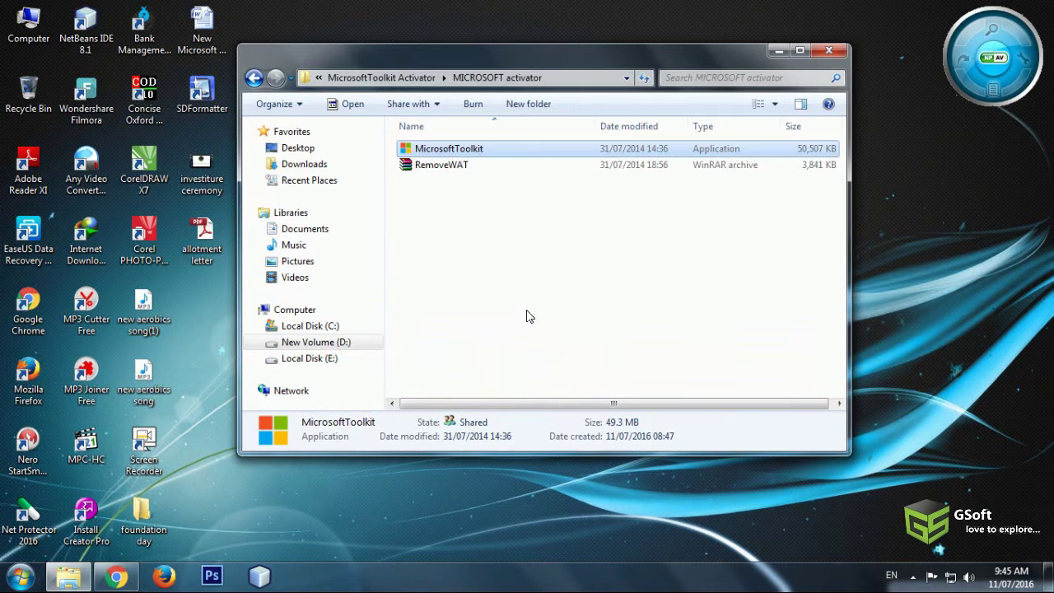
{"action": "left_click", "coordinate": [529, 317]}
- Launch MicrosoftToolkit, then minimise and restore the folder window to find it
{"action": "double_click", "coordinate": [487, 150]}
{"action": "left_click", "coordinate": [777, 55]}
{"action": "right_click", "coordinate": [771, 159]}
{"action": "left_click", "coordinate": [807, 206]}
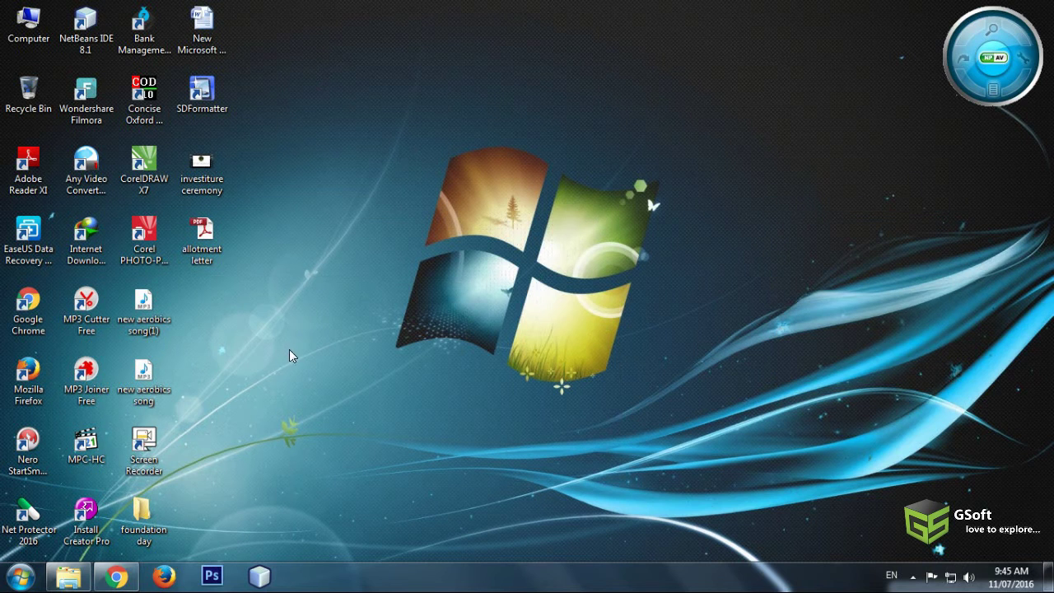
{"action": "left_click", "coordinate": [68, 577]}
{"action": "left_click", "coordinate": [779, 51]}
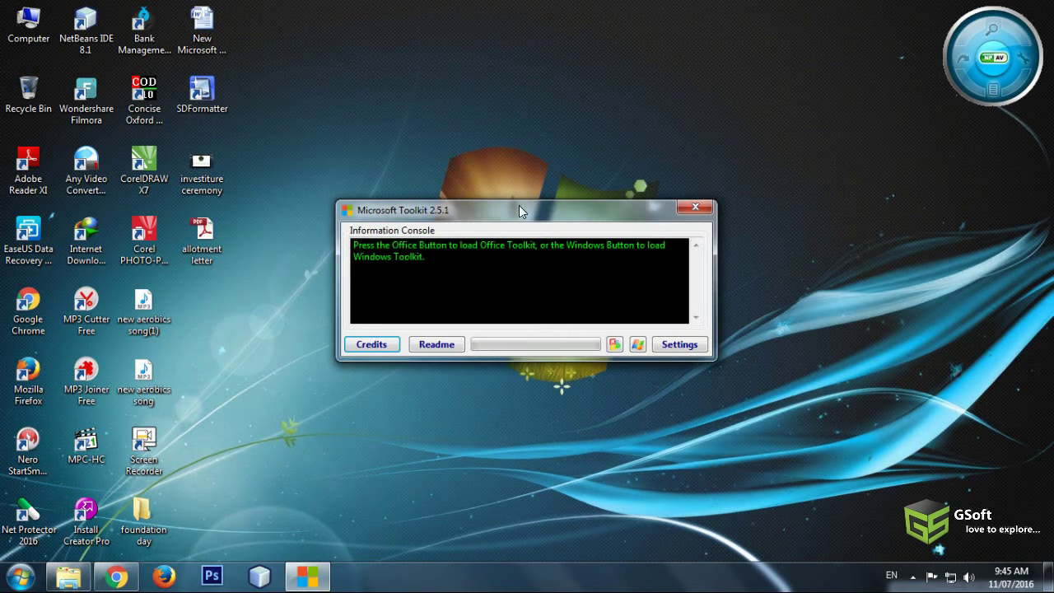
{"action": "left_click", "coordinate": [68, 577]}
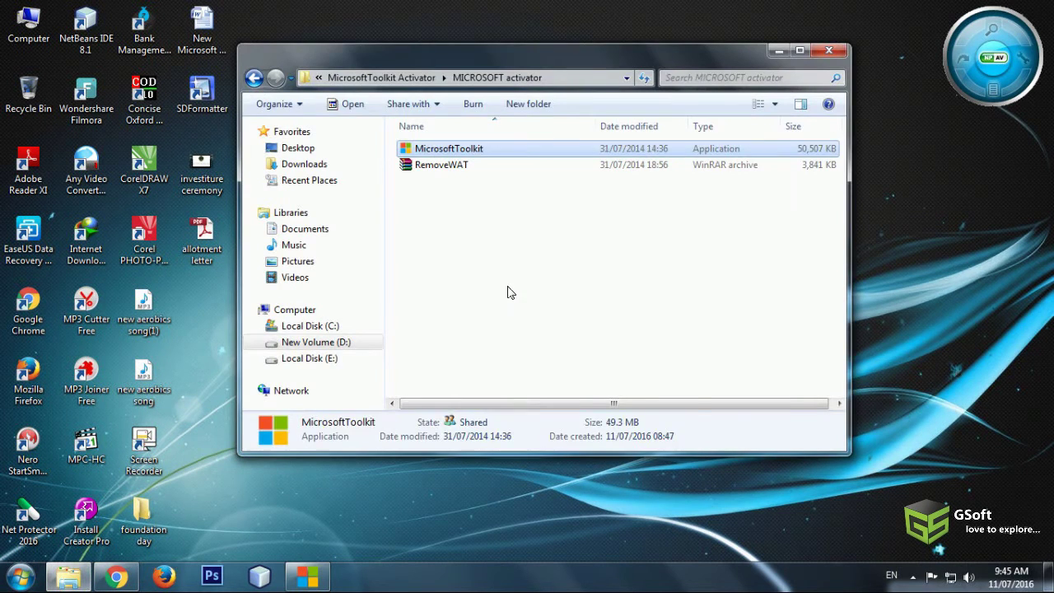
- Refresh the folder listing and move the folder and toolkit windows apart
{"action": "right_click", "coordinate": [509, 289]}
{"action": "left_click", "coordinate": [549, 347]}
{"action": "right_click", "coordinate": [495, 236]}
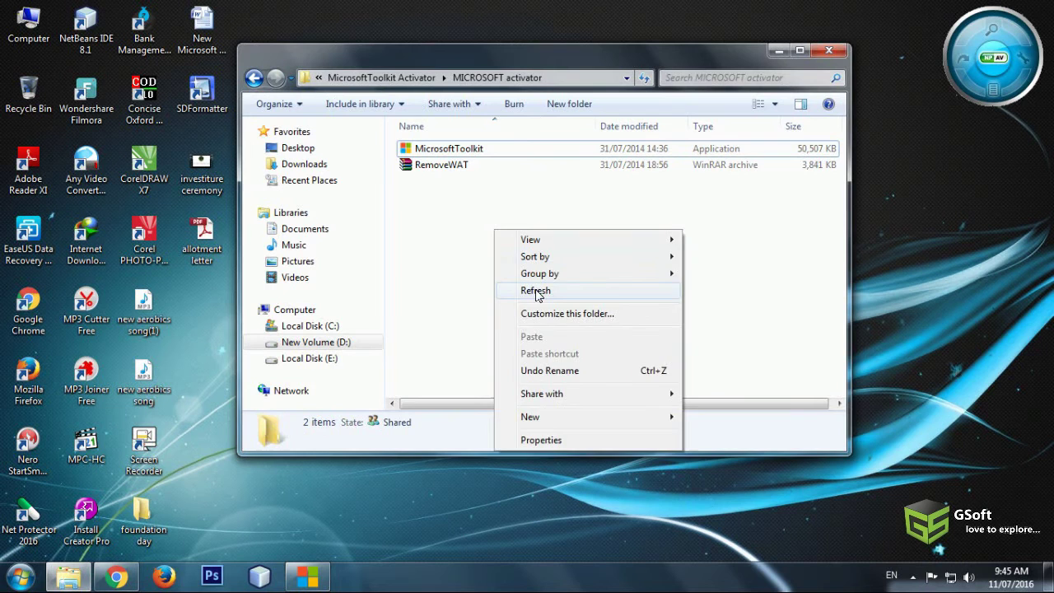
{"action": "left_click", "coordinate": [532, 287]}
{"action": "left_click_drag", "start_coordinate": [496, 63], "coordinate": [705, 160]}
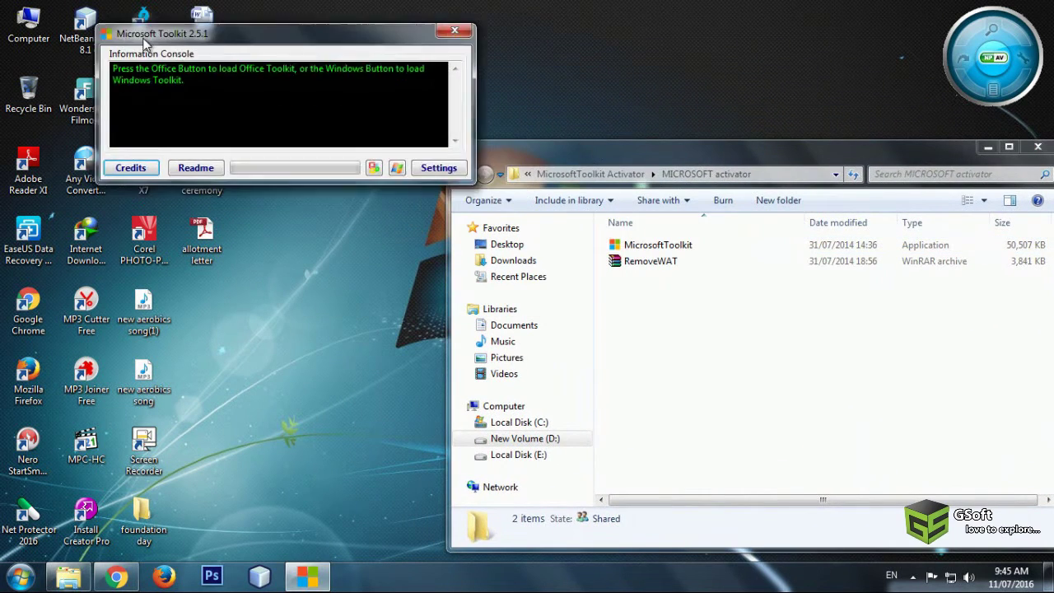
{"action": "left_click_drag", "start_coordinate": [385, 217], "coordinate": [69, 39]}
{"action": "right_click", "coordinate": [668, 316]}
{"action": "left_click", "coordinate": [710, 375]}
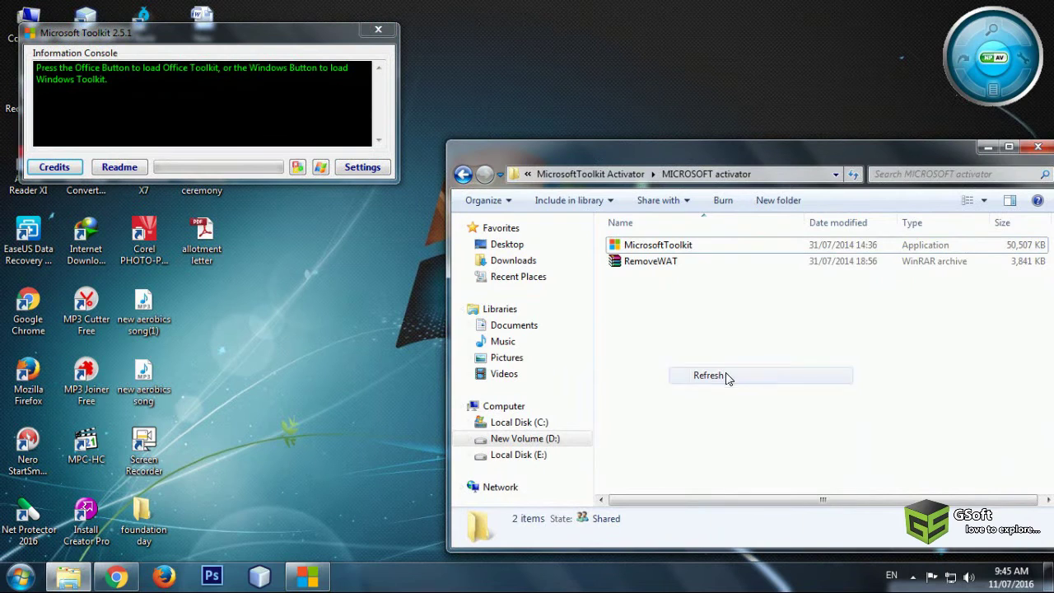
- Minimise the folder window and settle the toolkit window at the upper centre
{"action": "left_click", "coordinate": [987, 148]}
{"action": "left_click_drag", "start_coordinate": [286, 29], "coordinate": [878, 200]}
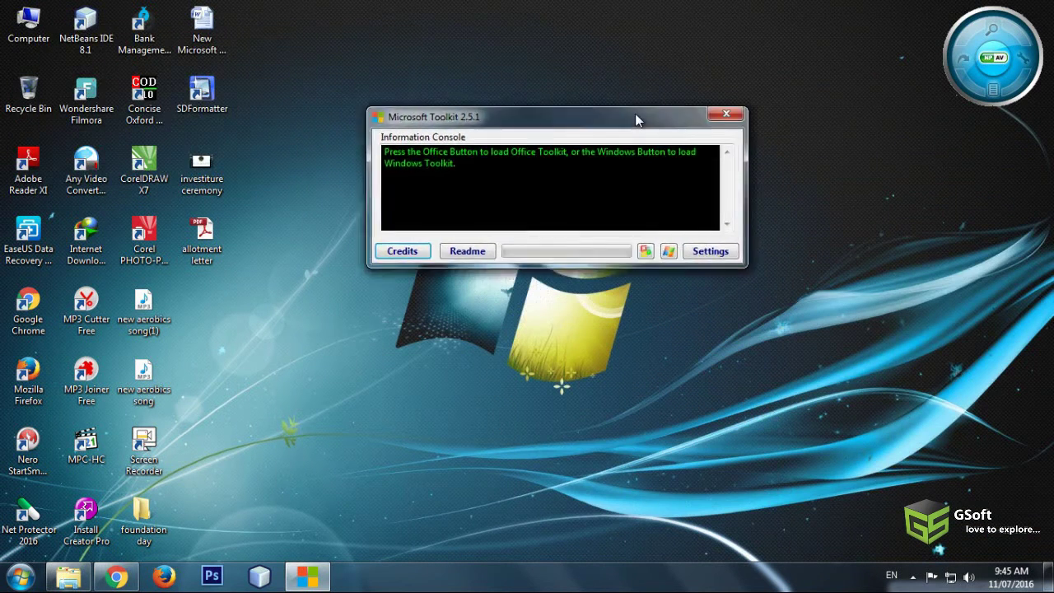
{"action": "right_click", "coordinate": [307, 257]}
{"action": "left_click", "coordinate": [360, 305]}
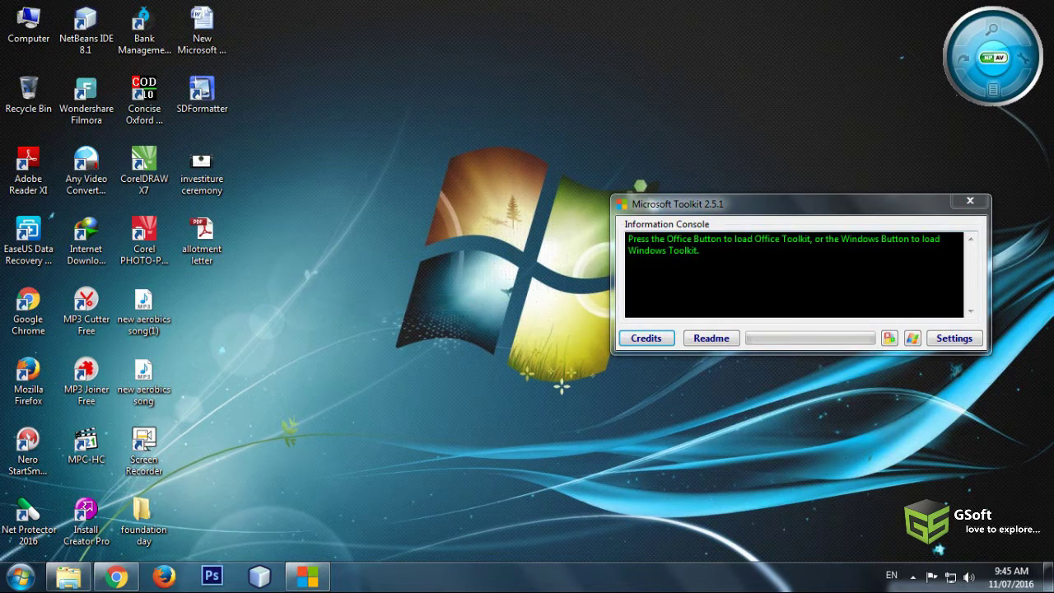
{"action": "left_click_drag", "start_coordinate": [736, 202], "coordinate": [492, 151]}
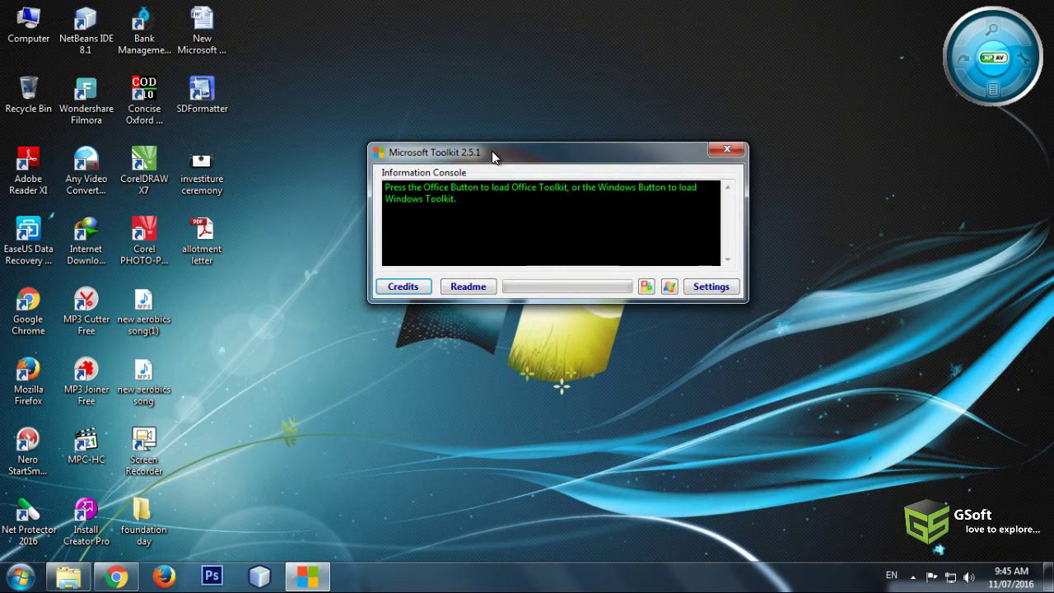
- Load the Office toolkit, switch to the Windows toolkit, and show its AutoKMS activation options
{"action": "left_click", "coordinate": [646, 286]}
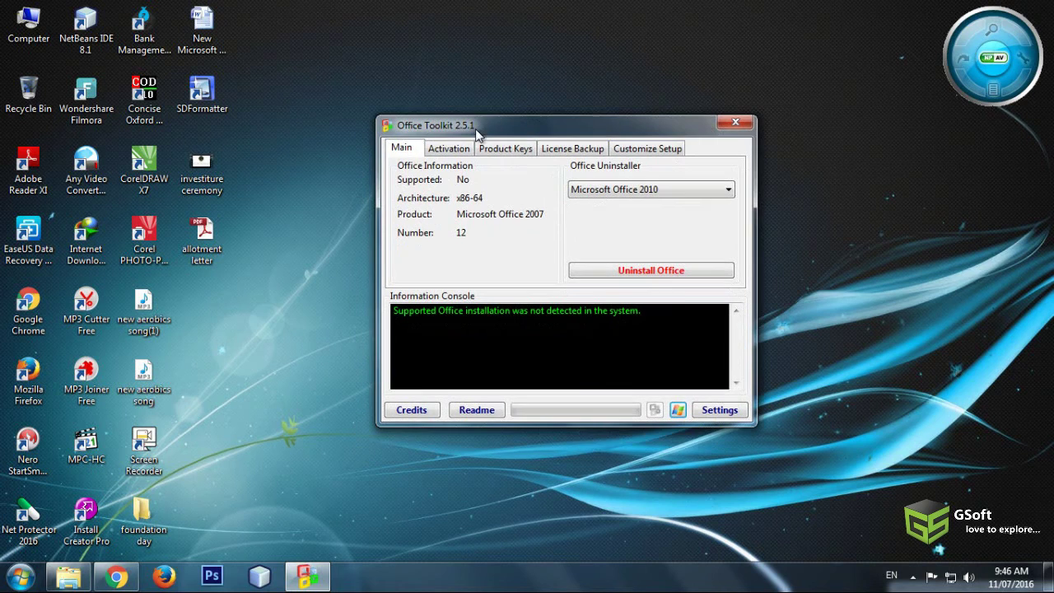
{"action": "left_click", "coordinate": [676, 415]}
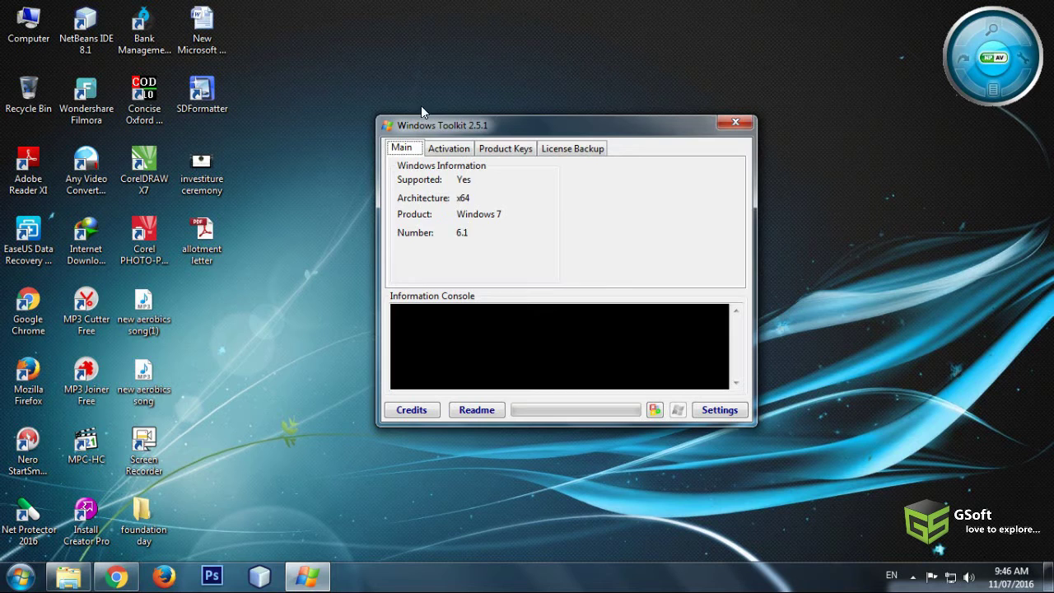
{"action": "left_click", "coordinate": [448, 149]}
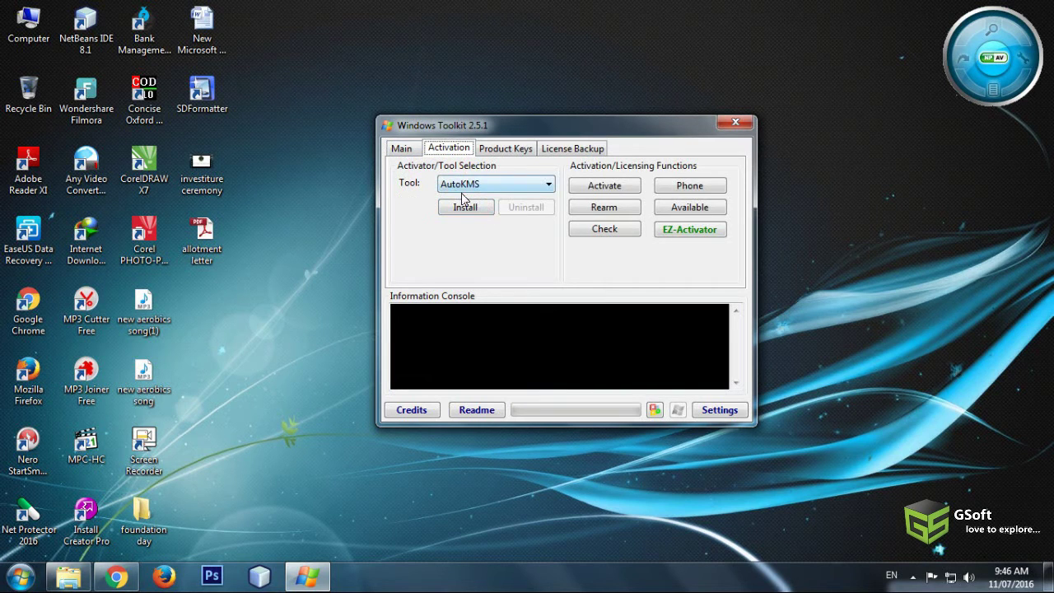
{"action": "right_click", "coordinate": [40, 33]}
- Check Computer's system properties showing Windows activated, close them, and move the toolkit up
{"action": "left_click", "coordinate": [91, 182]}
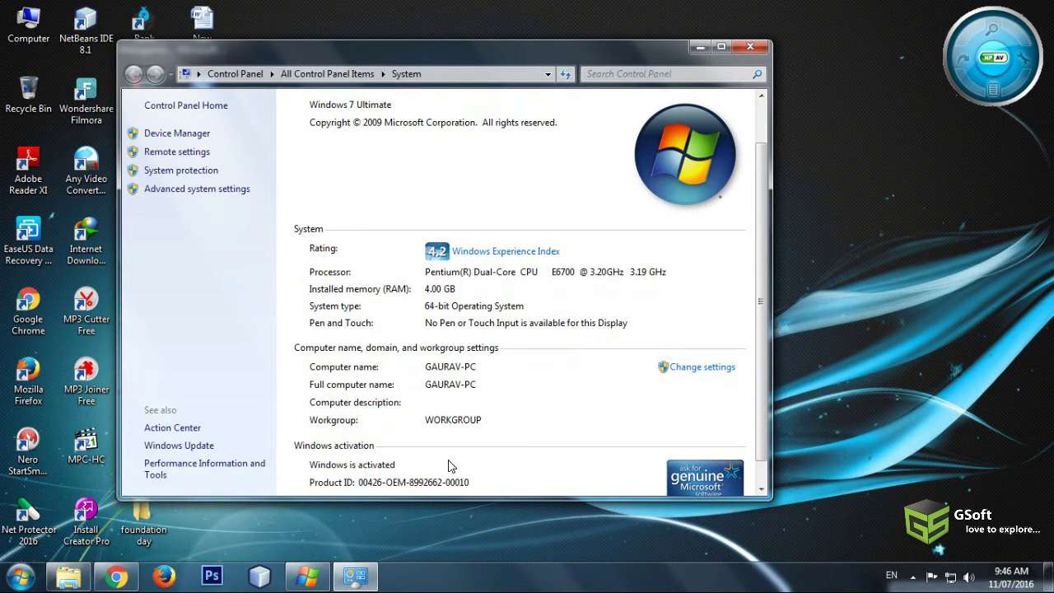
{"action": "scroll", "coordinate": [560, 470], "scroll_direction": "down", "scroll_amount": 1}
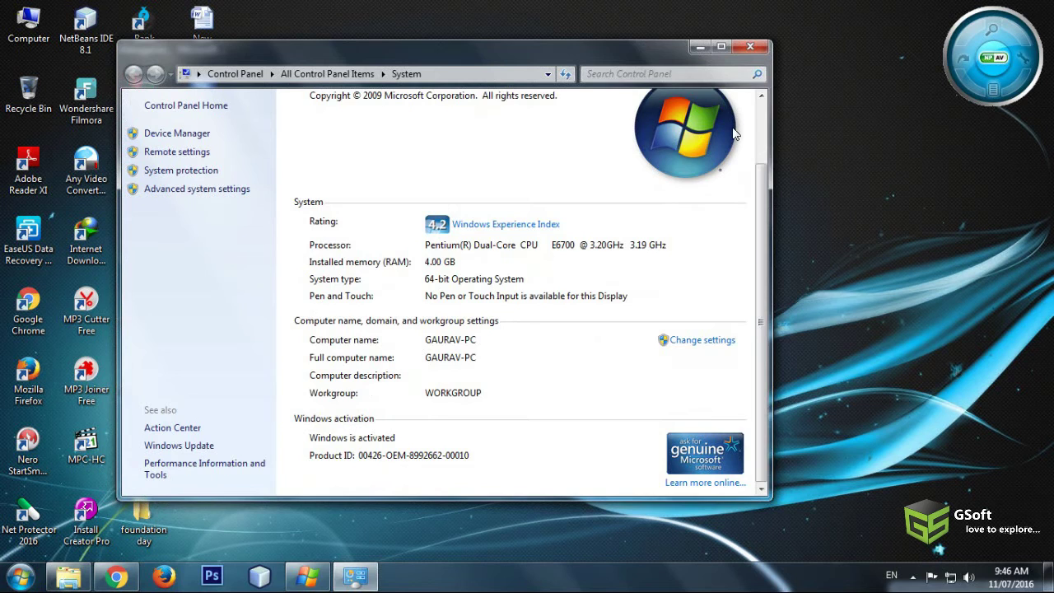
{"action": "left_click", "coordinate": [748, 48]}
{"action": "left_click_drag", "start_coordinate": [611, 132], "coordinate": [584, 51]}
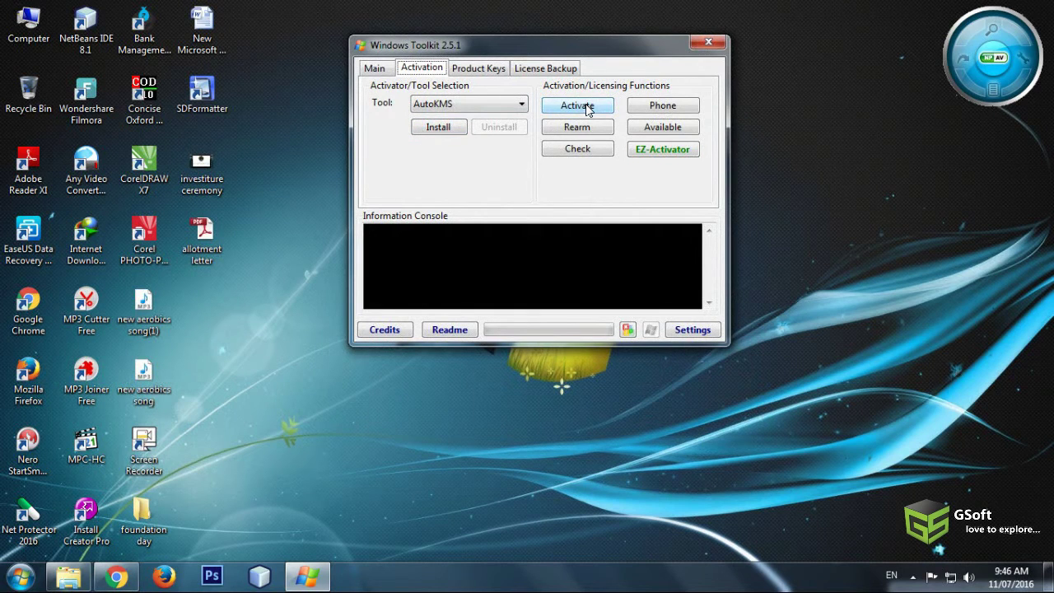
- Install AutoKMS and dismiss the NPAV threat alerts
{"action": "left_click", "coordinate": [660, 151]}
{"action": "left_click", "coordinate": [438, 129]}
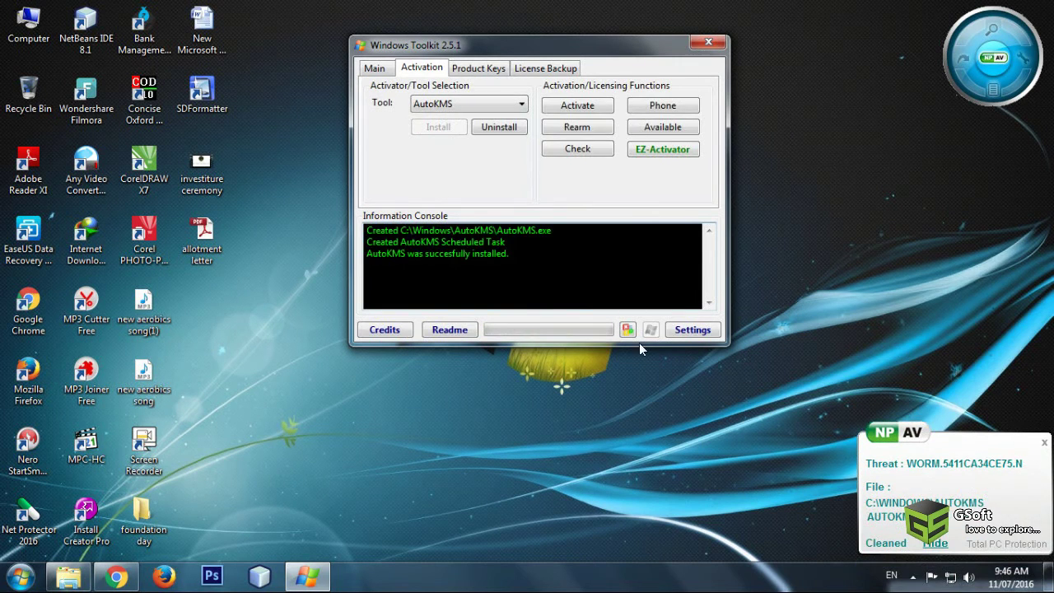
{"action": "left_click", "coordinate": [936, 543]}
{"action": "left_click", "coordinate": [936, 544]}
- Stop the NPAV Shield from its tray icon, then start AutoKMS activation
{"action": "left_click", "coordinate": [913, 577]}
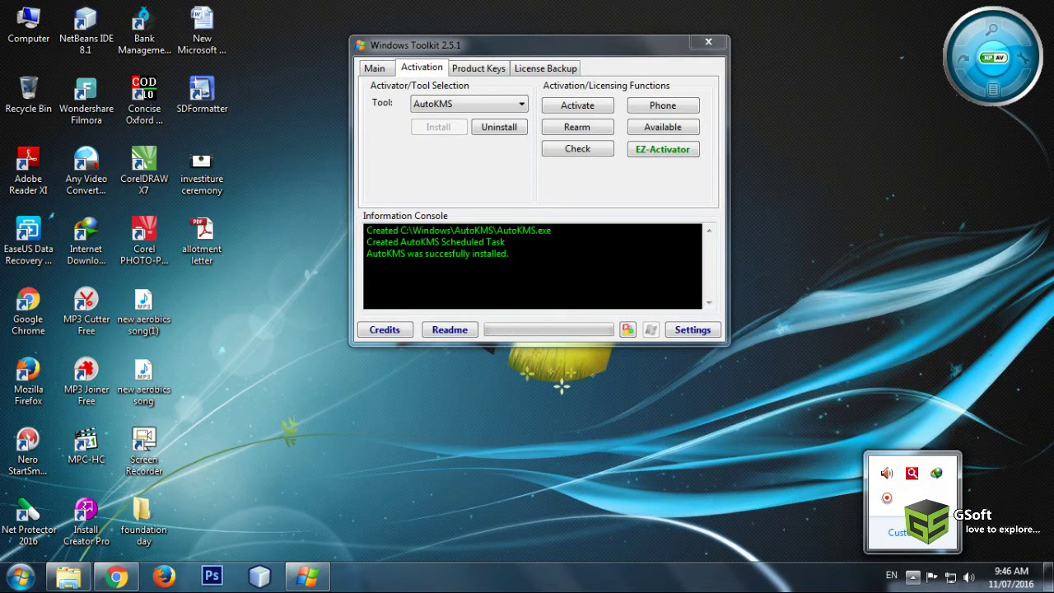
{"action": "right_click", "coordinate": [913, 478]}
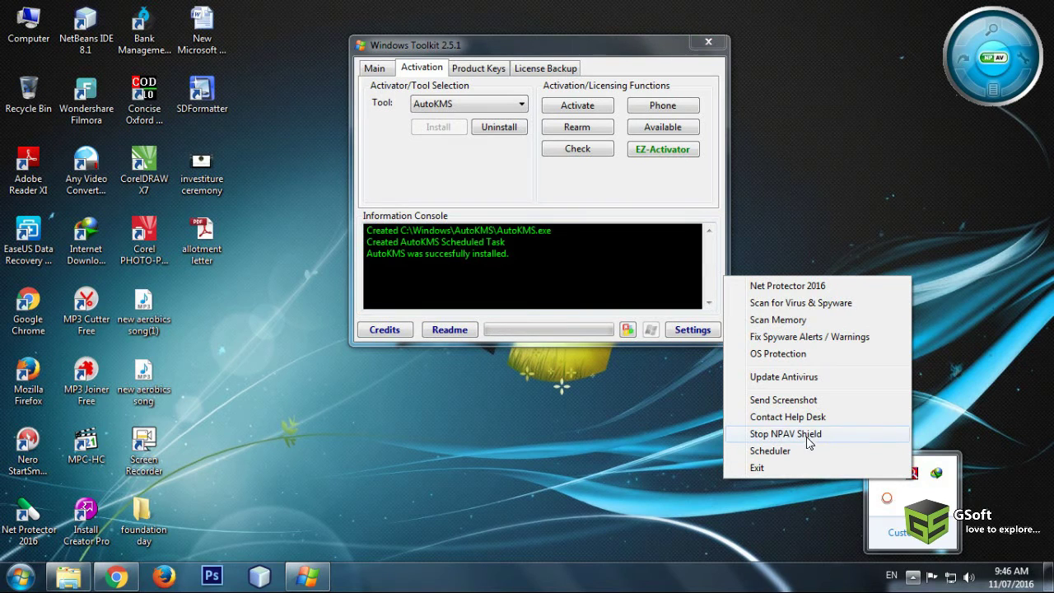
{"action": "left_click", "coordinate": [779, 434]}
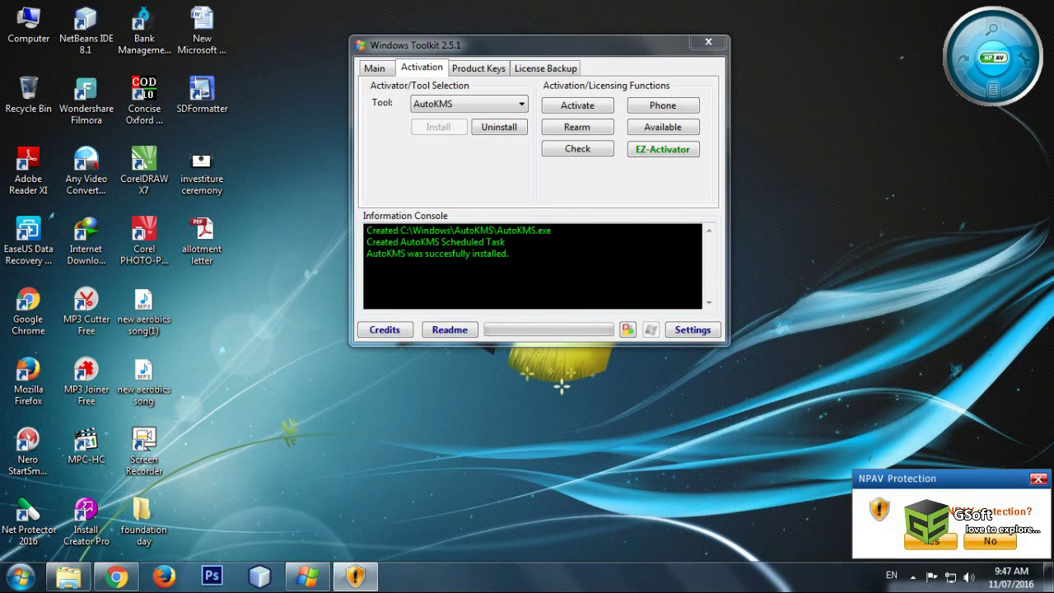
{"action": "left_click", "coordinate": [931, 540]}
{"action": "right_click", "coordinate": [909, 193]}
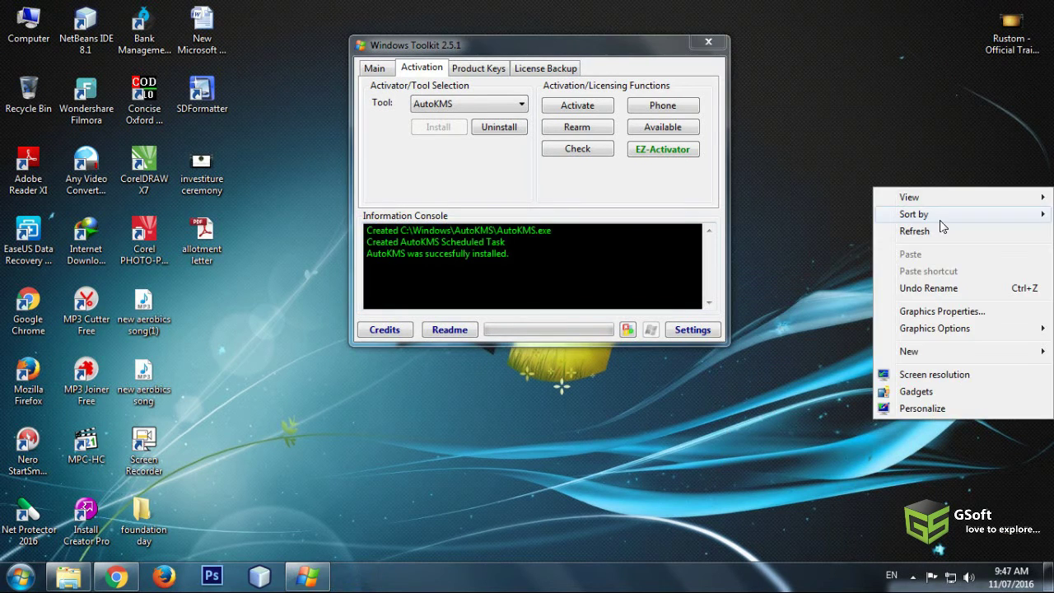
{"action": "left_click", "coordinate": [923, 229]}
{"action": "left_click", "coordinate": [569, 111]}
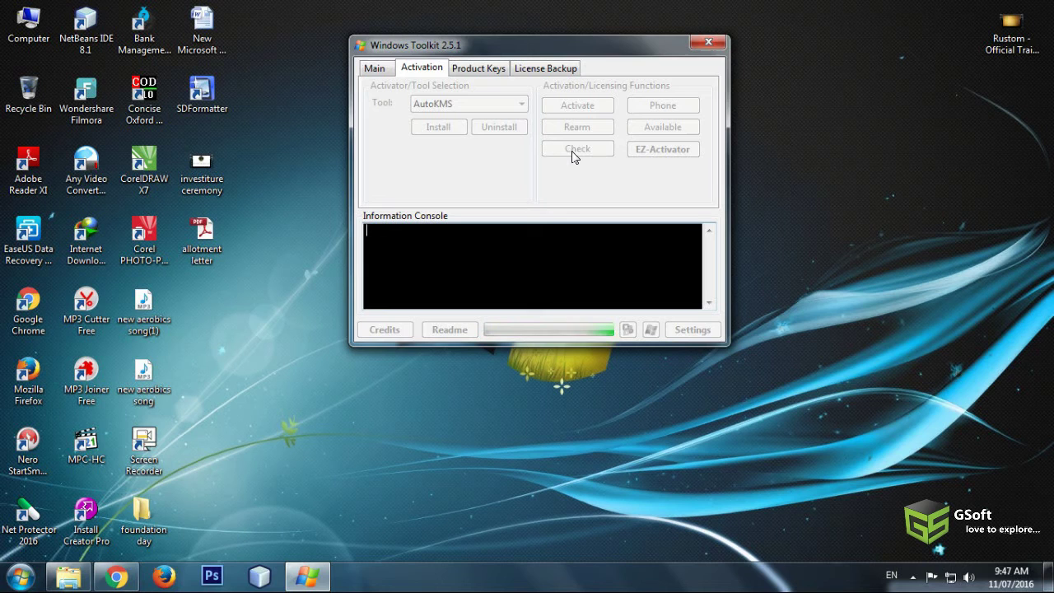
- View Computer properties, then check activation status, which reports the product incapable of KMS activation
{"action": "right_click", "coordinate": [844, 132]}
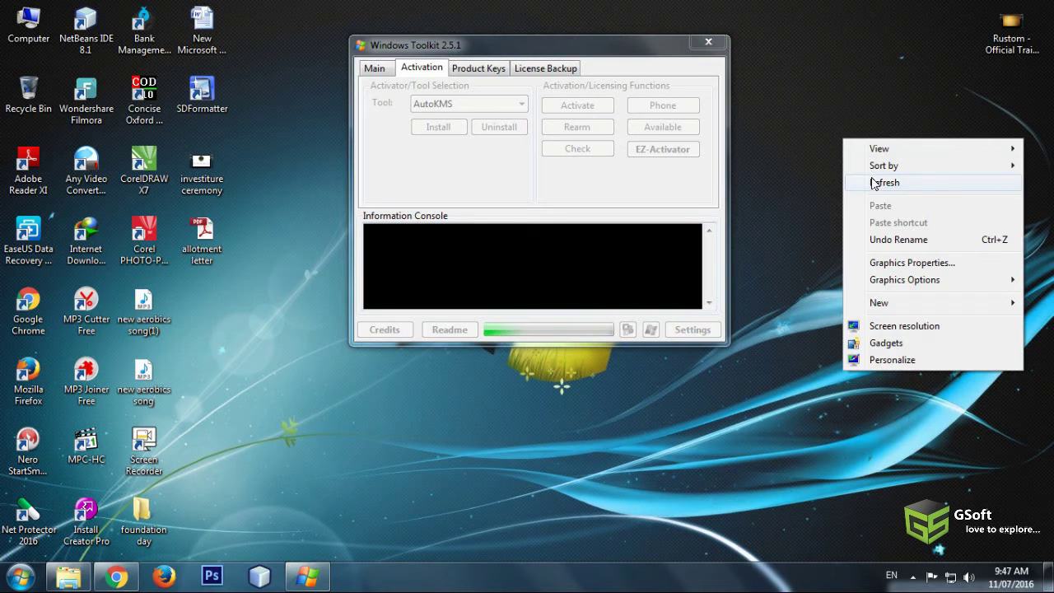
{"action": "left_click", "coordinate": [873, 183]}
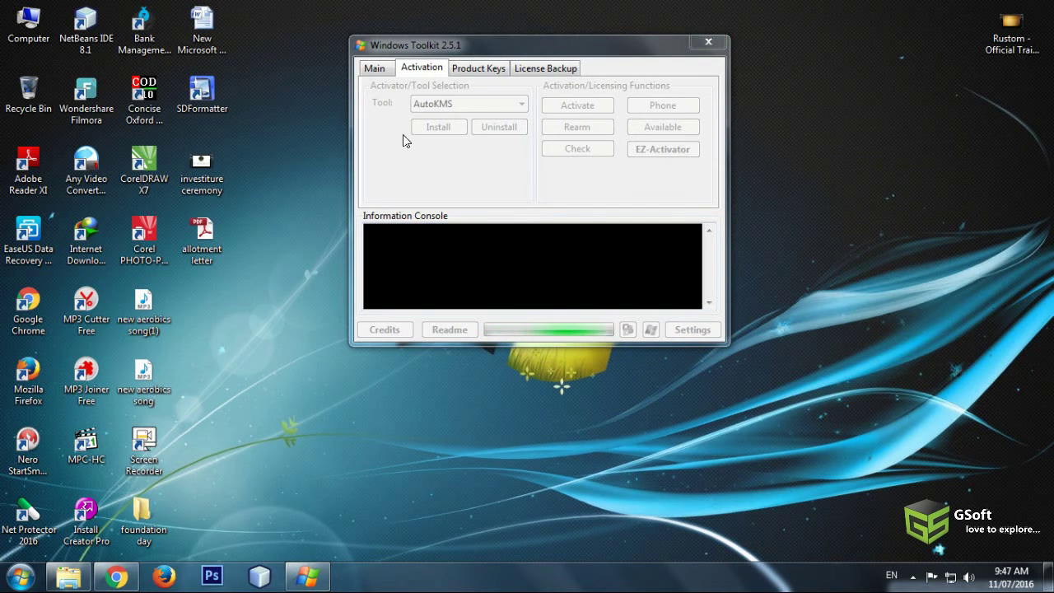
{"action": "right_click", "coordinate": [11, 18]}
{"action": "left_click", "coordinate": [85, 167]}
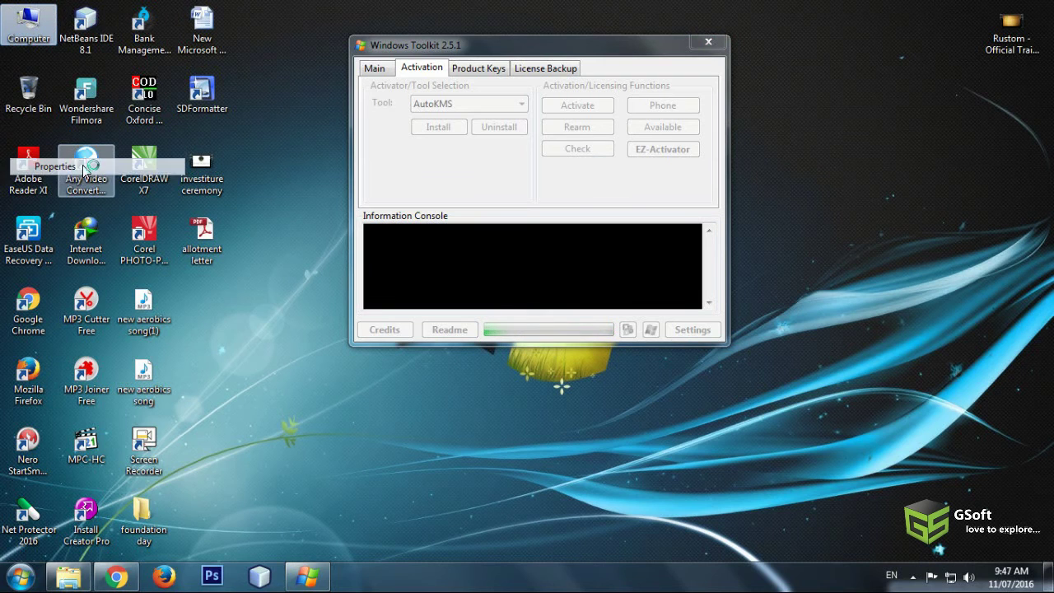
{"action": "right_click", "coordinate": [273, 149]}
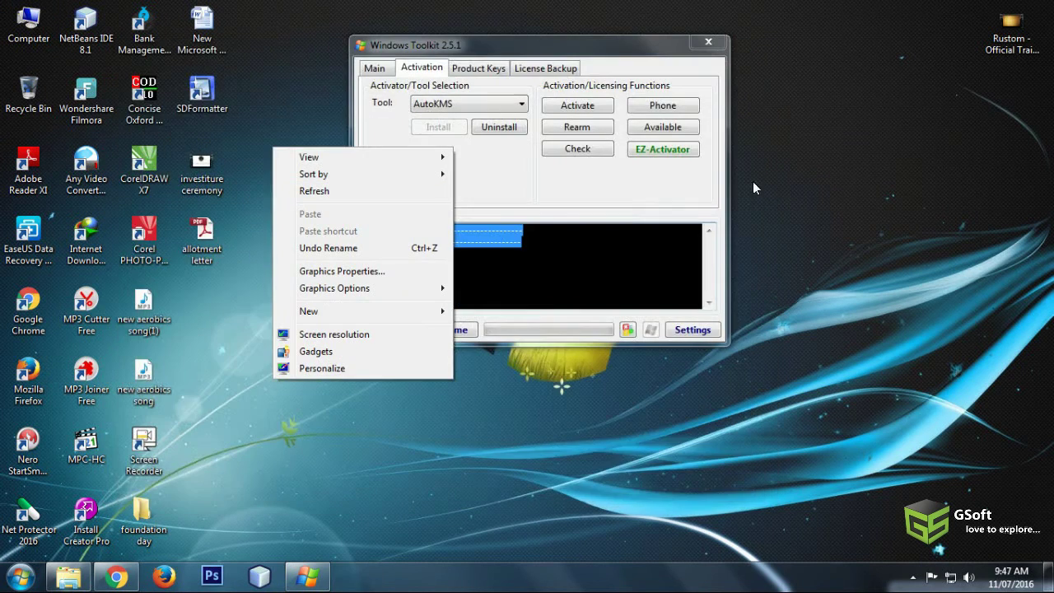
{"action": "left_click", "coordinate": [327, 191]}
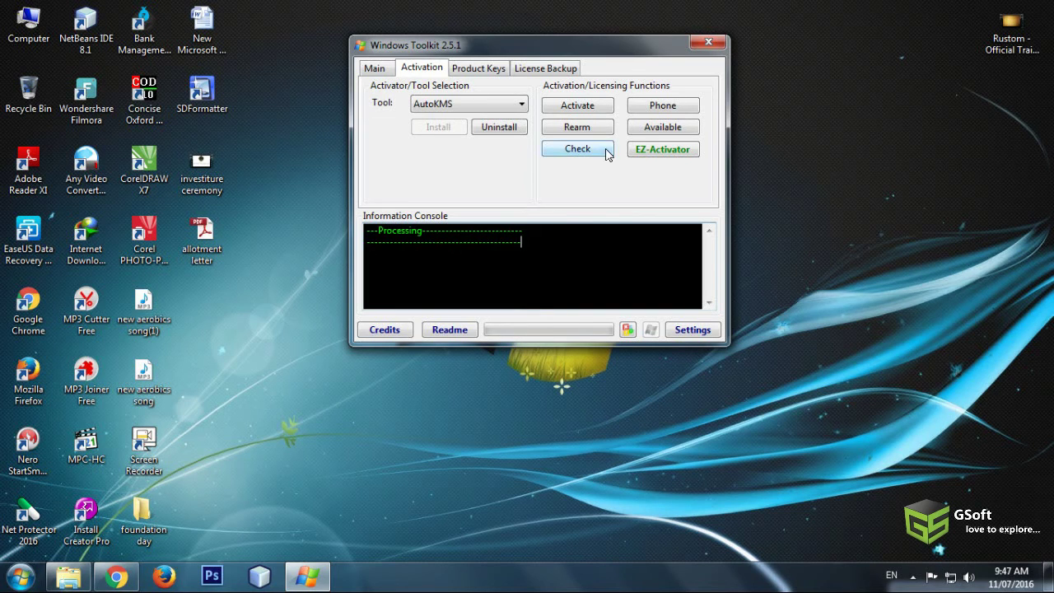
{"action": "left_click", "coordinate": [649, 159]}
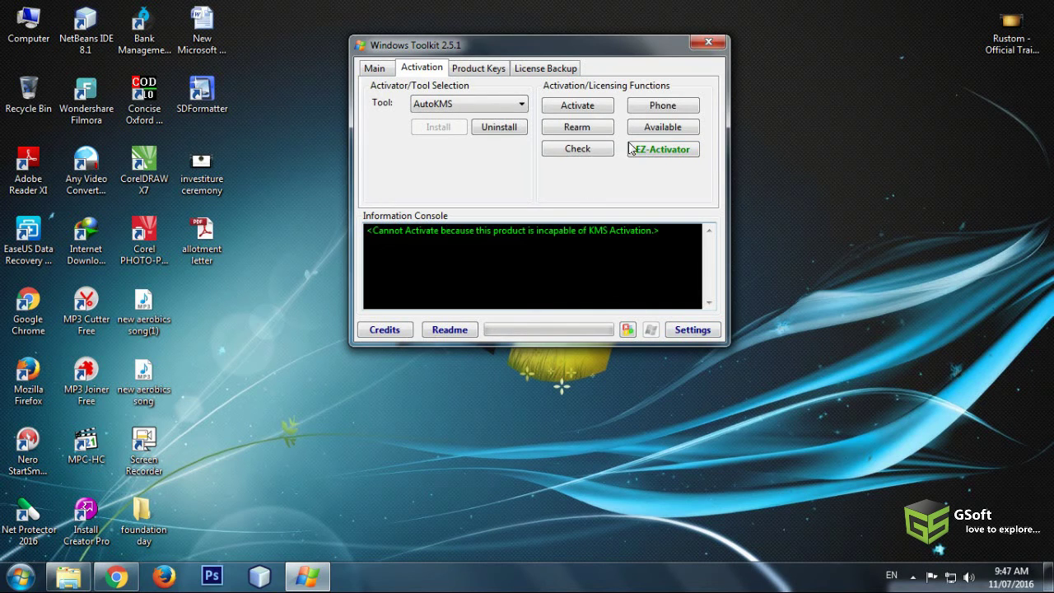
- Browse the Windows toolkit's Product Keys and Main tabs, then switch to the Office toolkit
{"action": "left_click", "coordinate": [476, 69]}
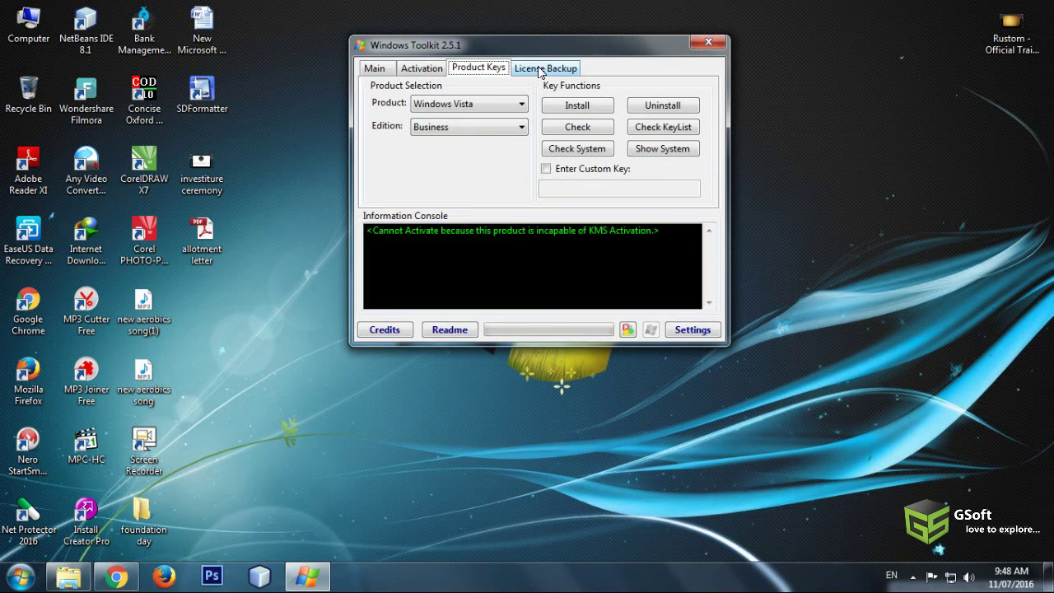
{"action": "left_click", "coordinate": [418, 69]}
{"action": "left_click", "coordinate": [379, 70]}
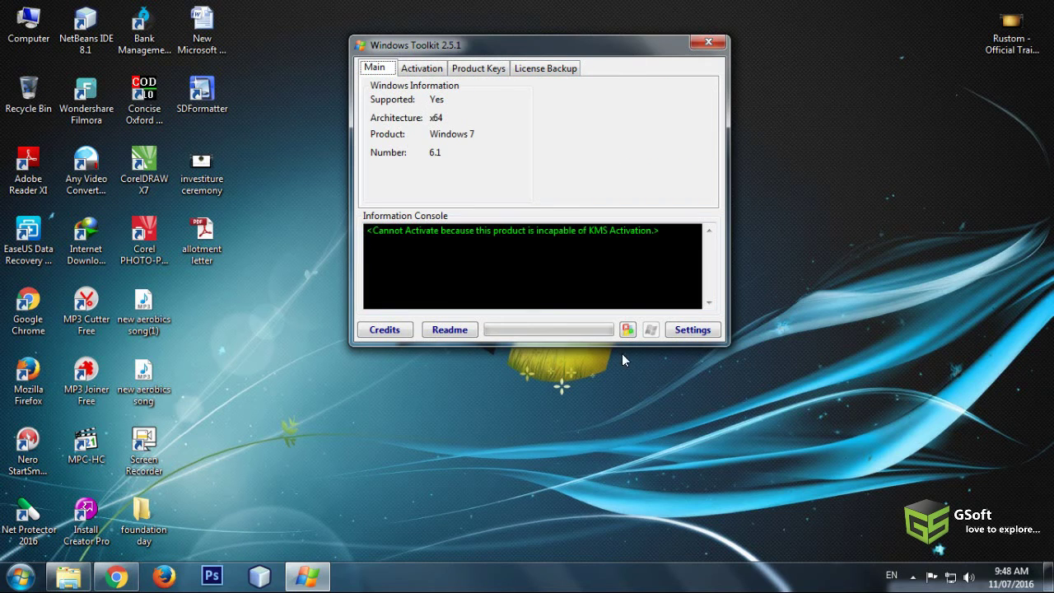
{"action": "left_click", "coordinate": [627, 329]}
{"action": "left_click", "coordinate": [651, 329]}
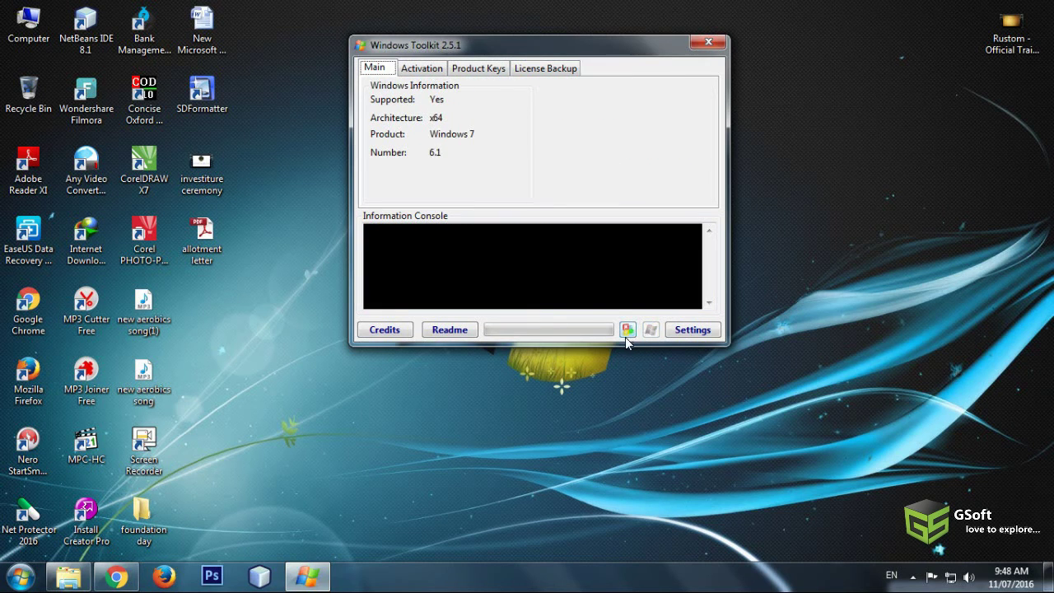
{"action": "left_click", "coordinate": [627, 333]}
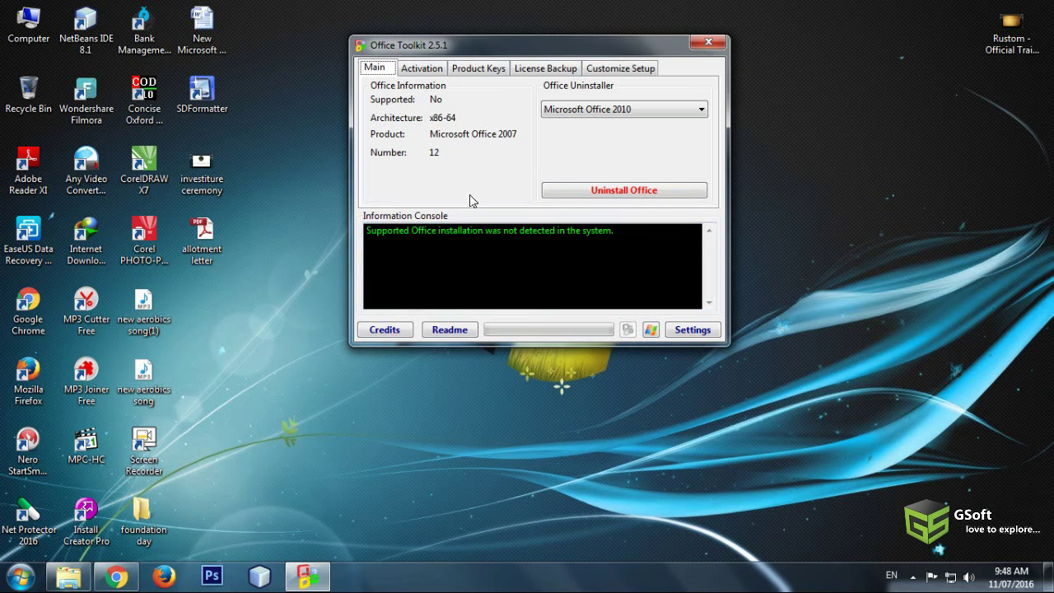
- Inspect the Office uninstall version list and browse the Office toolkit's tabs
{"action": "left_click", "coordinate": [600, 113]}
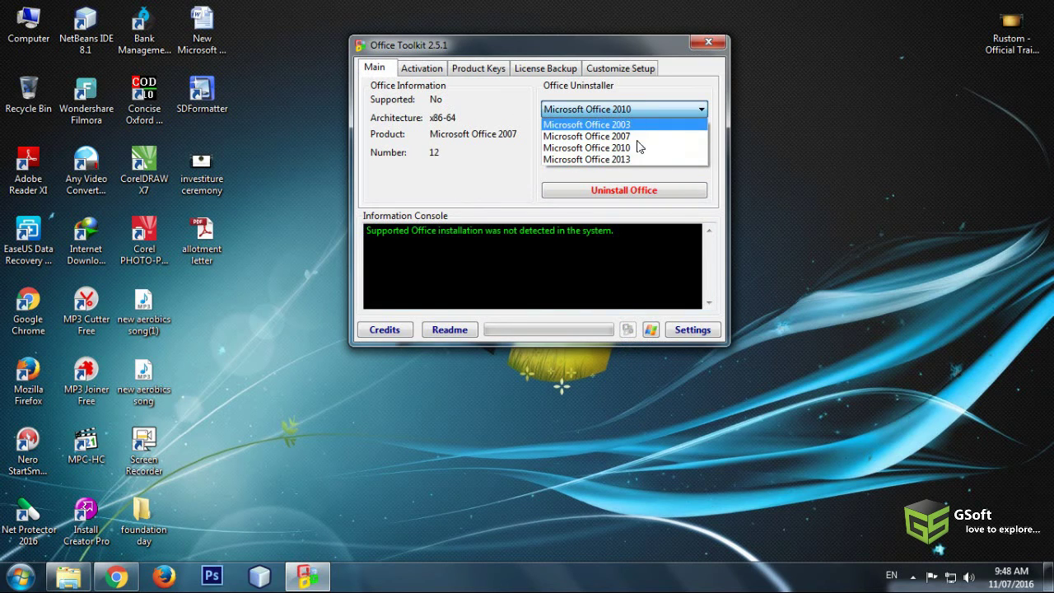
{"action": "left_click", "coordinate": [506, 154]}
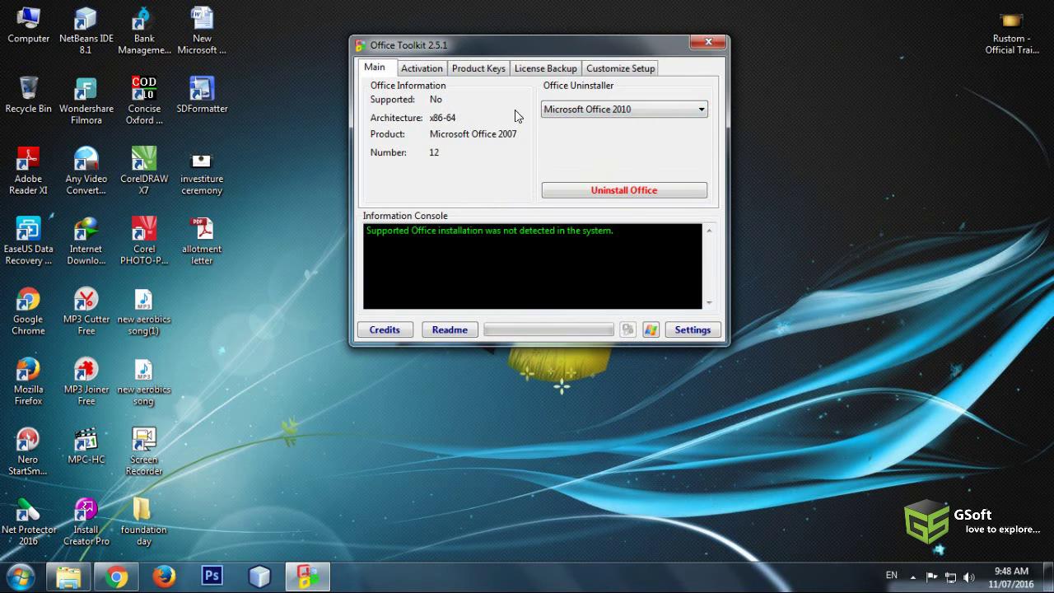
{"action": "left_click", "coordinate": [414, 69]}
{"action": "left_click", "coordinate": [482, 69]}
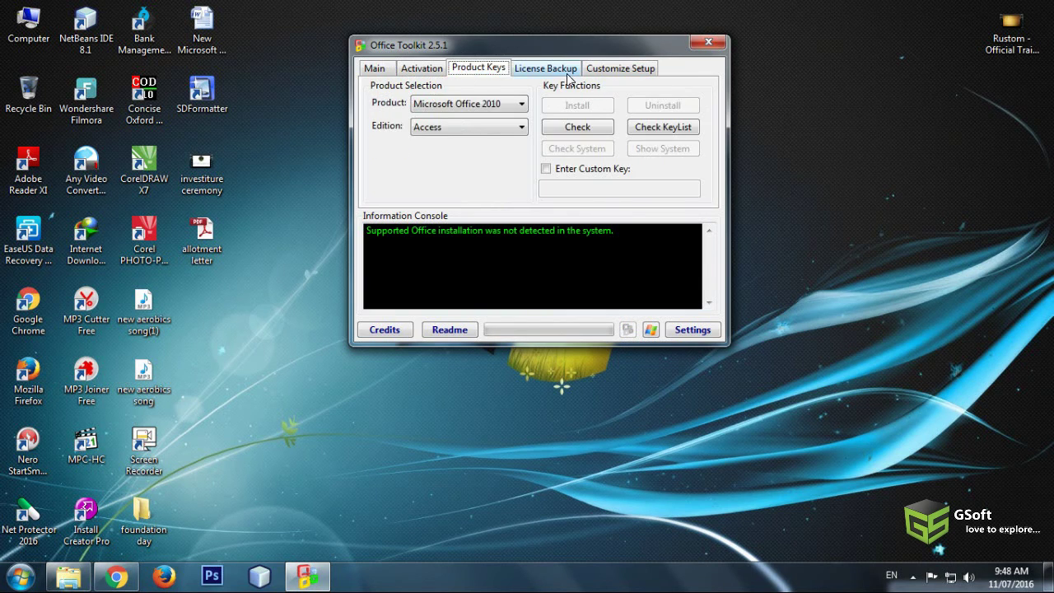
{"action": "left_click", "coordinate": [568, 71]}
{"action": "left_click", "coordinate": [614, 76]}
{"action": "left_click", "coordinate": [387, 76]}
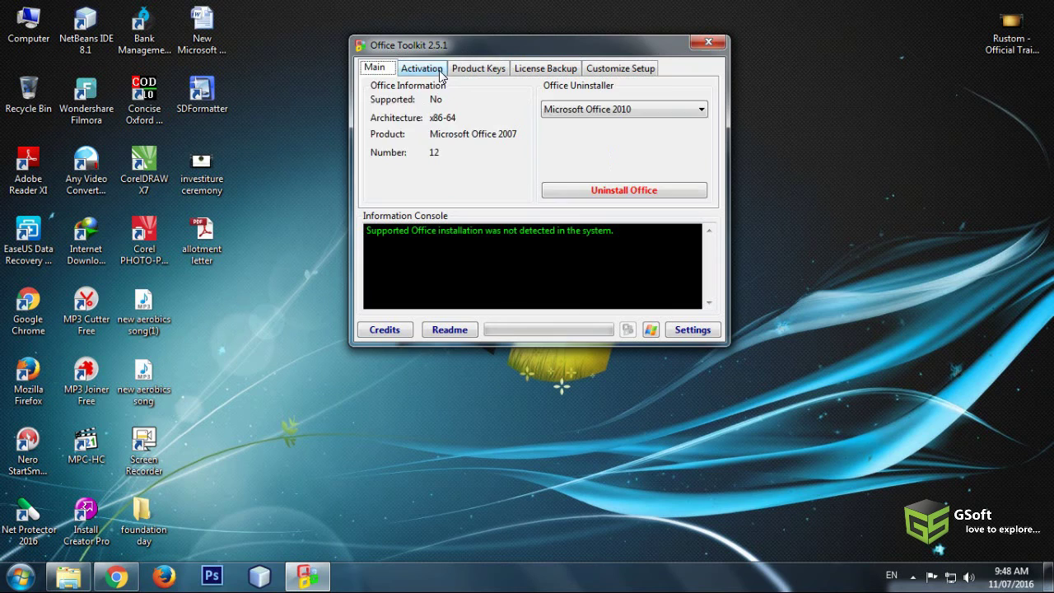
{"action": "left_click", "coordinate": [442, 74]}
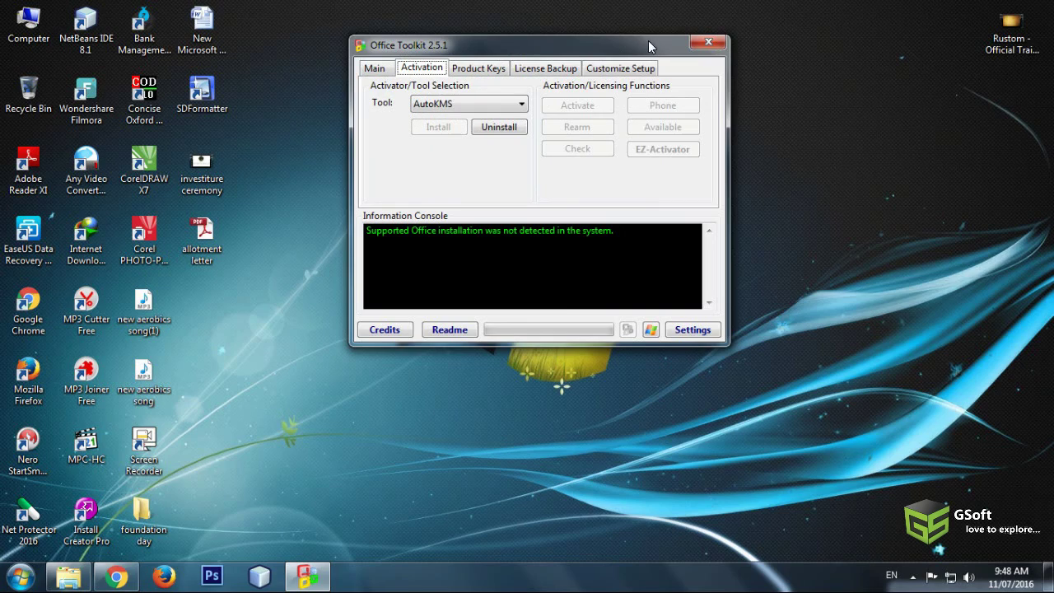
- Close Microsoft Toolkit and refresh the desktop
{"action": "left_click_drag", "start_coordinate": [649, 45], "coordinate": [638, 74]}
{"action": "left_click", "coordinate": [697, 68]}
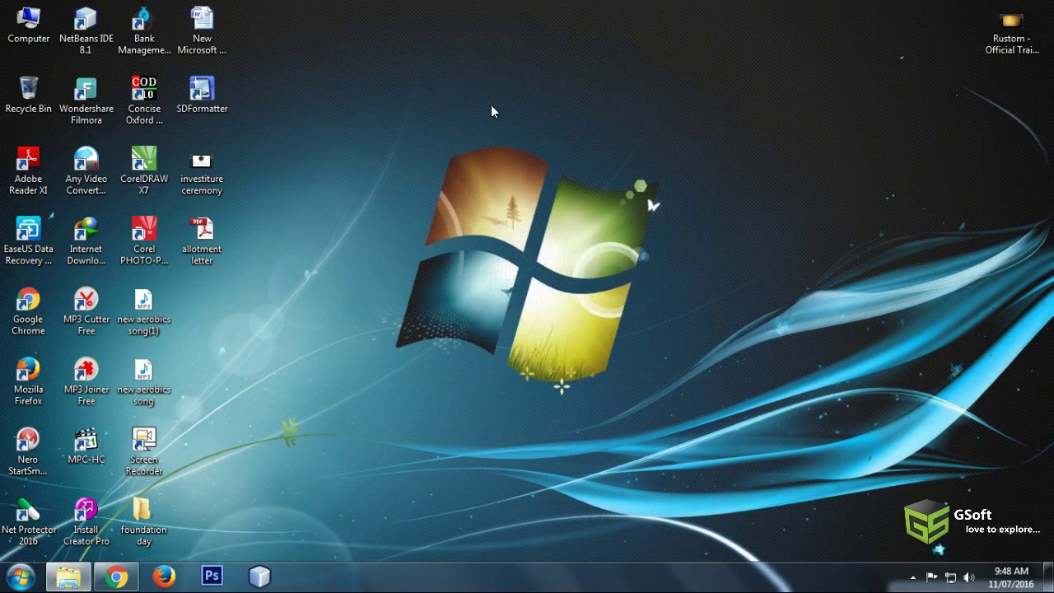
{"action": "right_click", "coordinate": [492, 105]}
{"action": "left_click", "coordinate": [530, 147]}
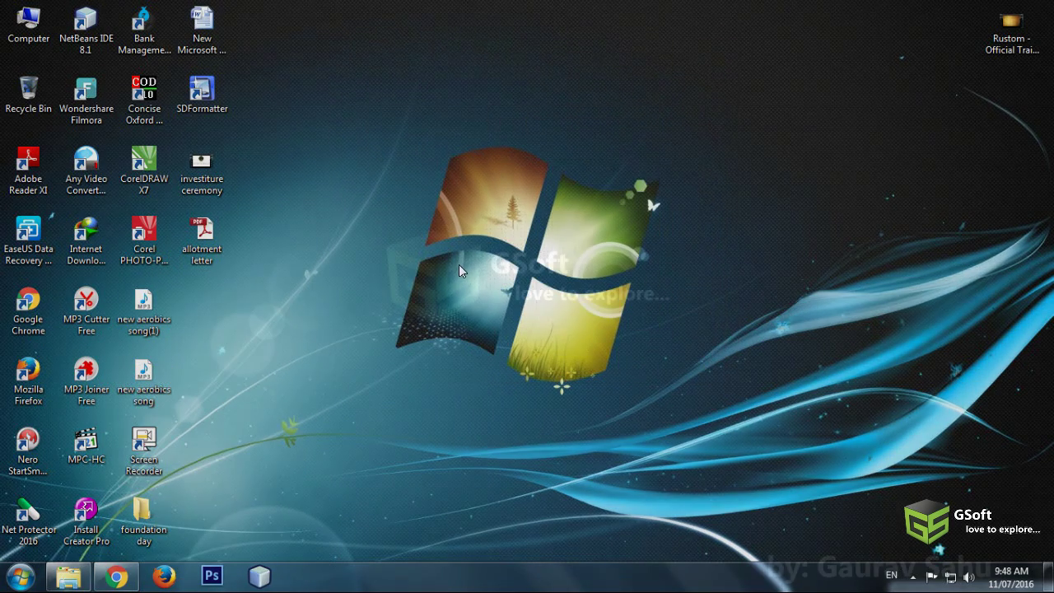